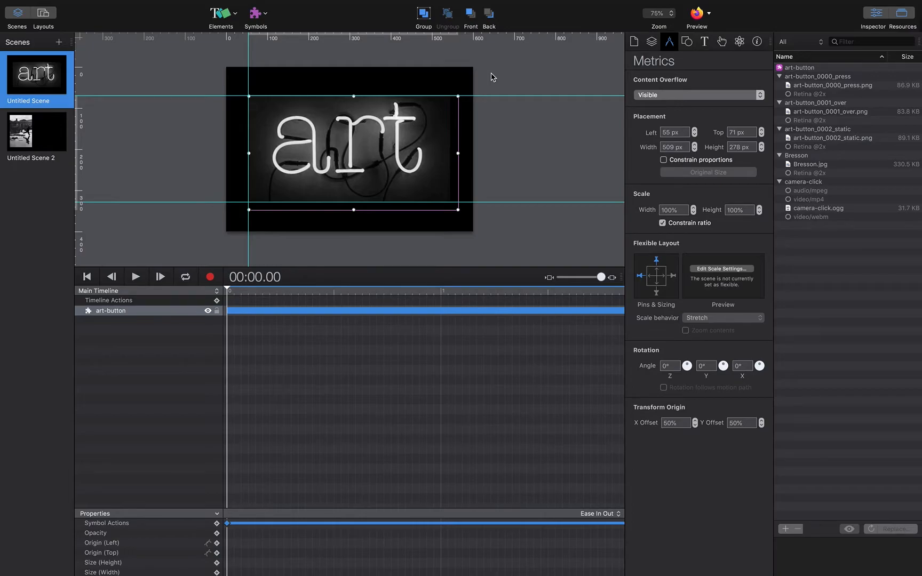
Preview the finished art button example in Firefox, test its click action, and return to Hype.
click(700, 39)
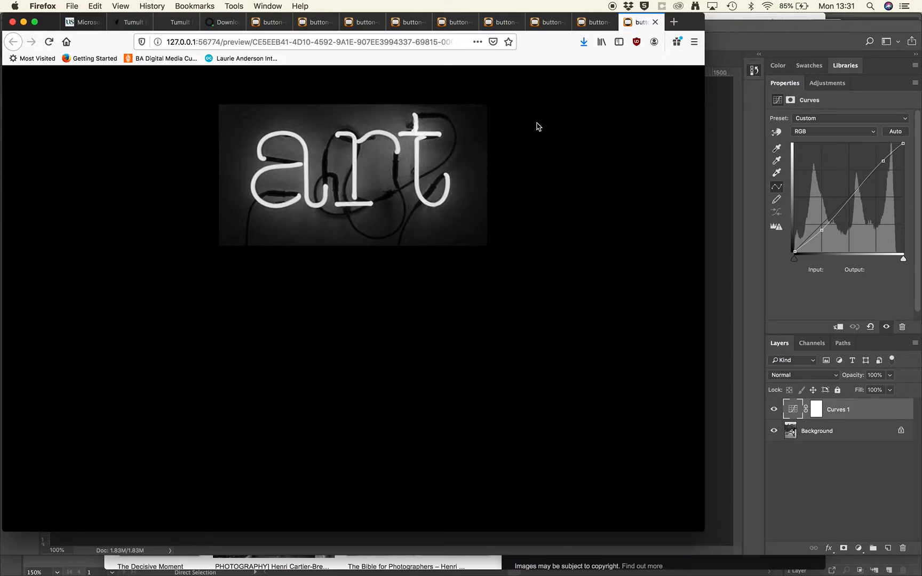
click(463, 155)
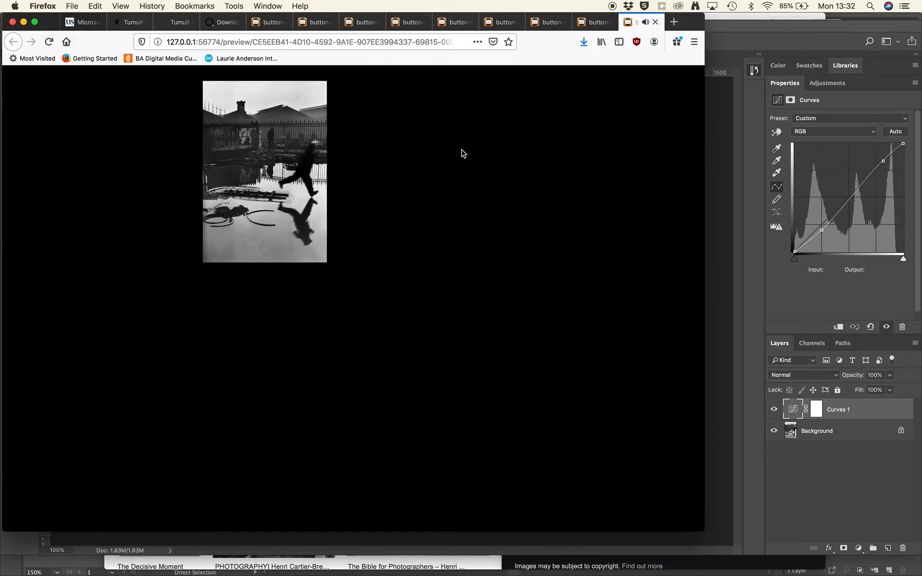
key(super+Tab)
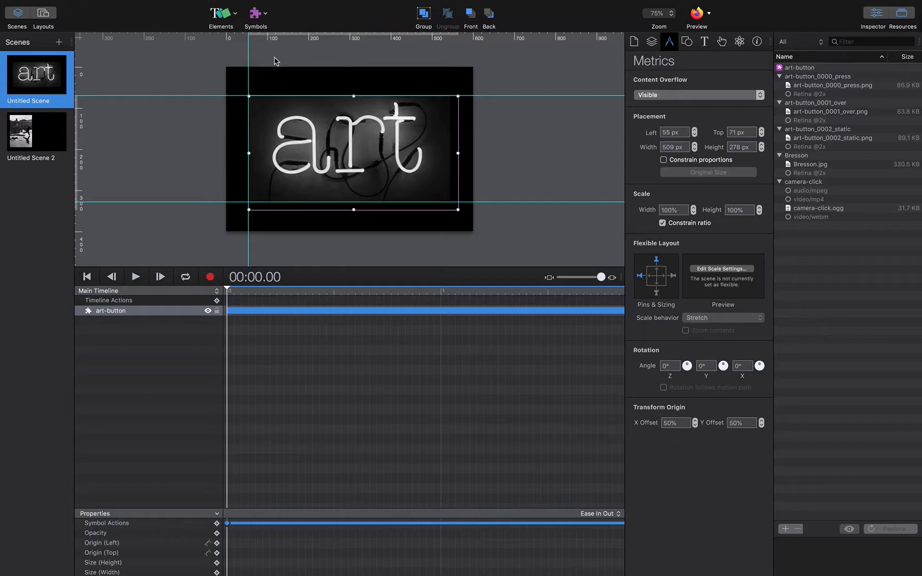
mouse_move(167, 4)
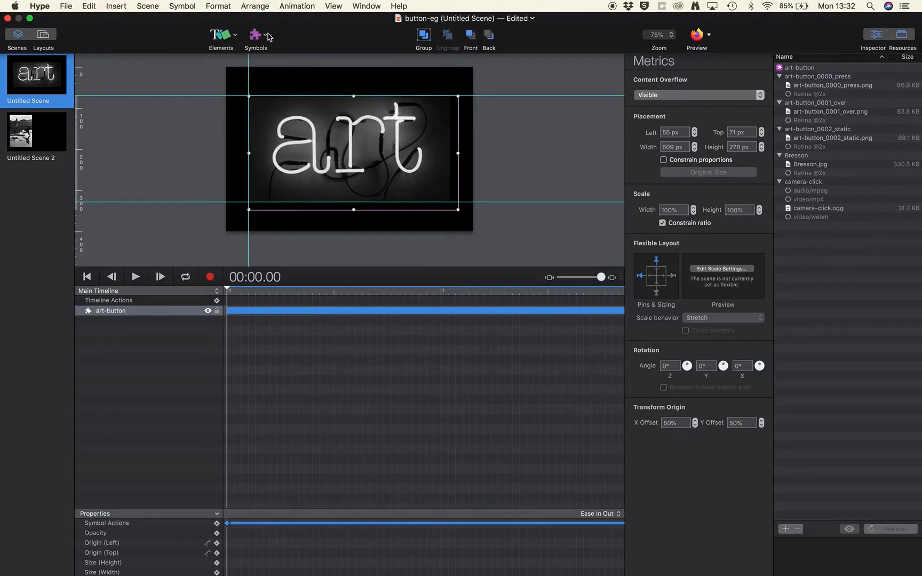
click(266, 41)
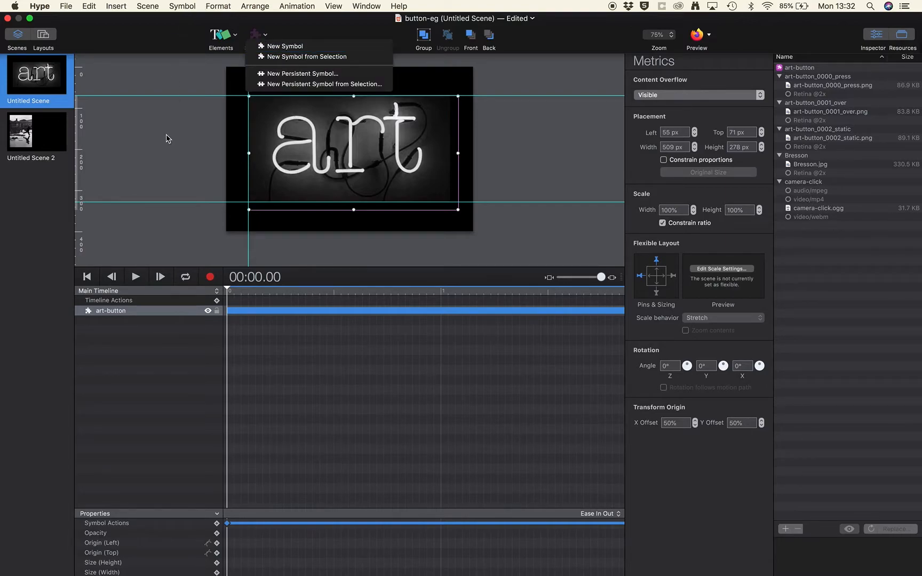
click(148, 359)
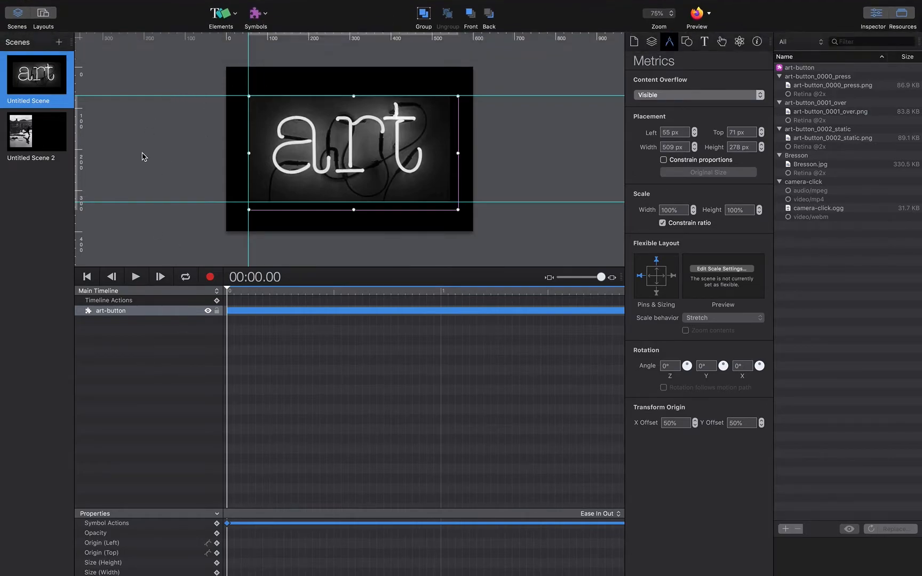
Create a new document and insert the images art-button_0000_press.png, art-button_0001_over.png and art-button_0002_static.png from the ART-Button folder.
click(65, 6)
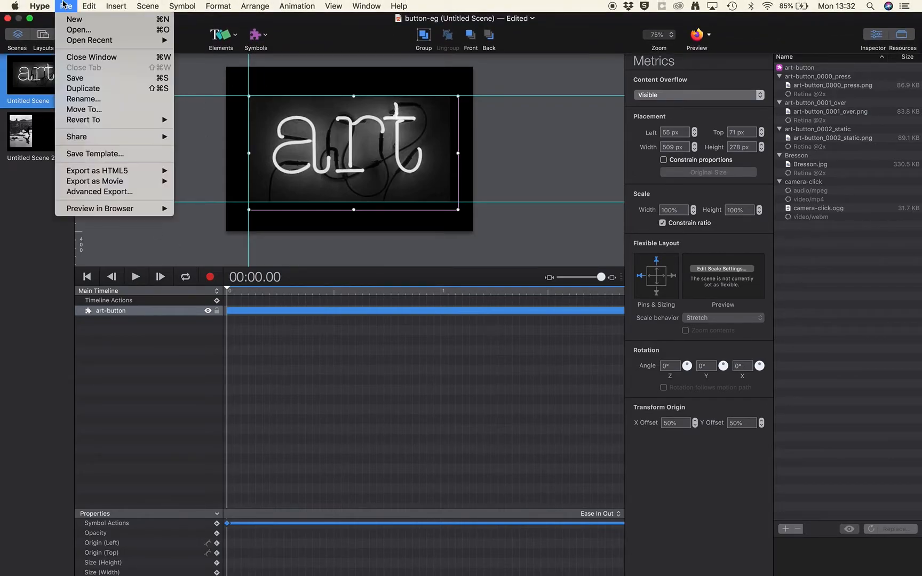
click(75, 23)
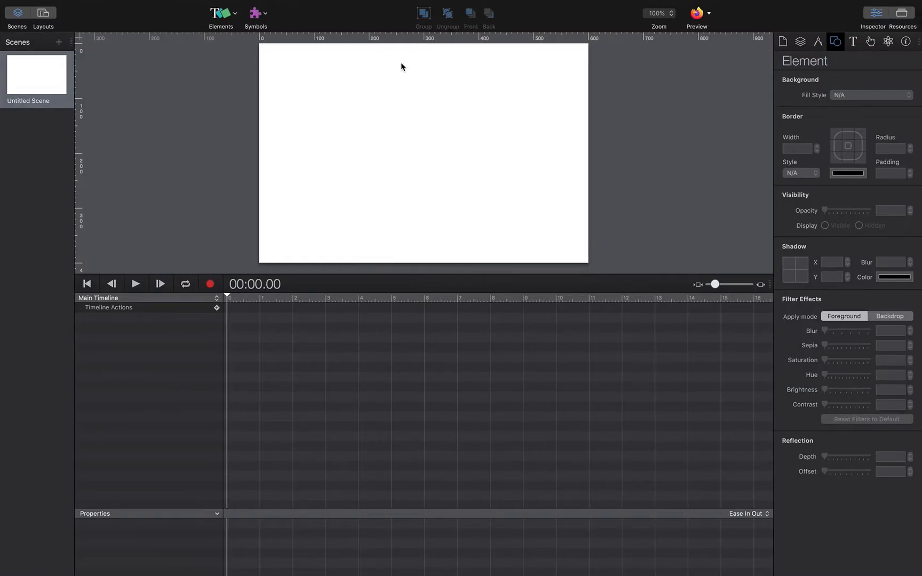
click(229, 15)
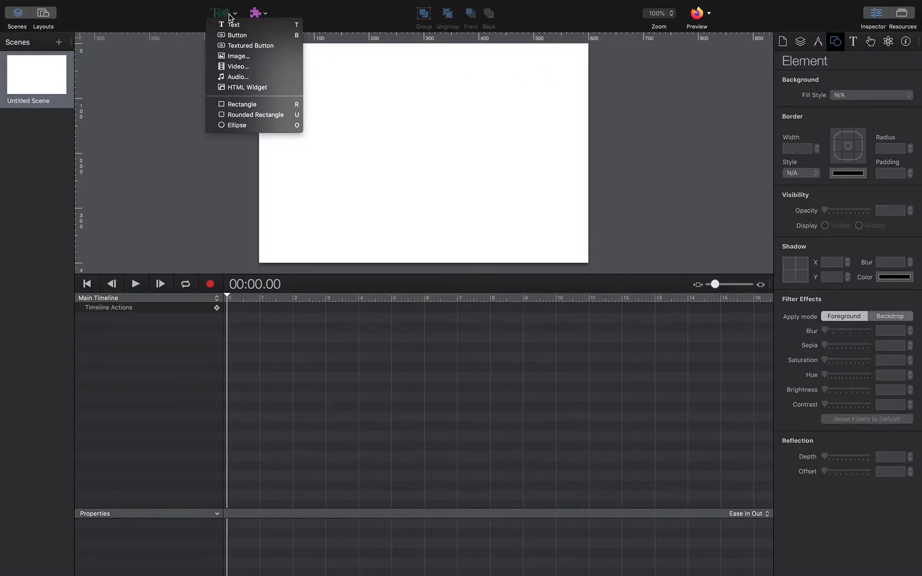
click(232, 57)
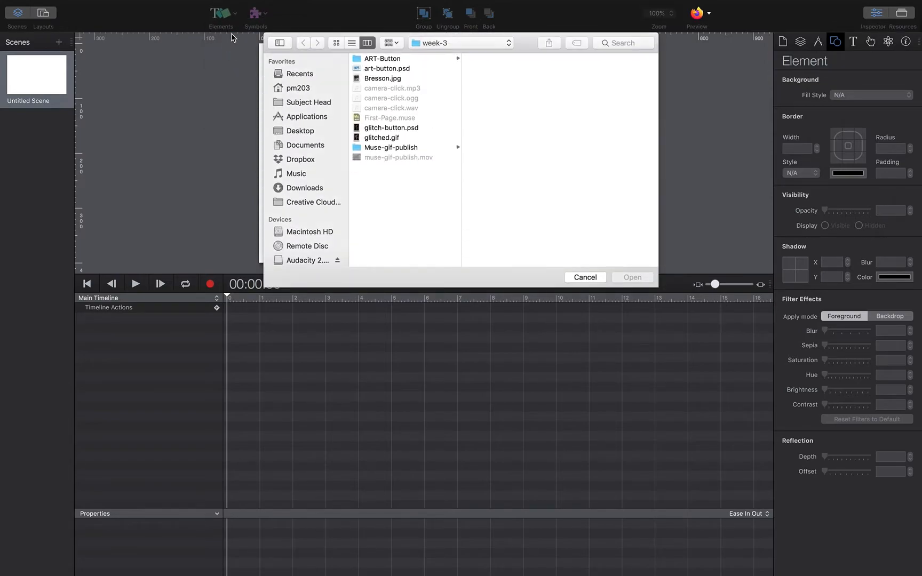
click(388, 60)
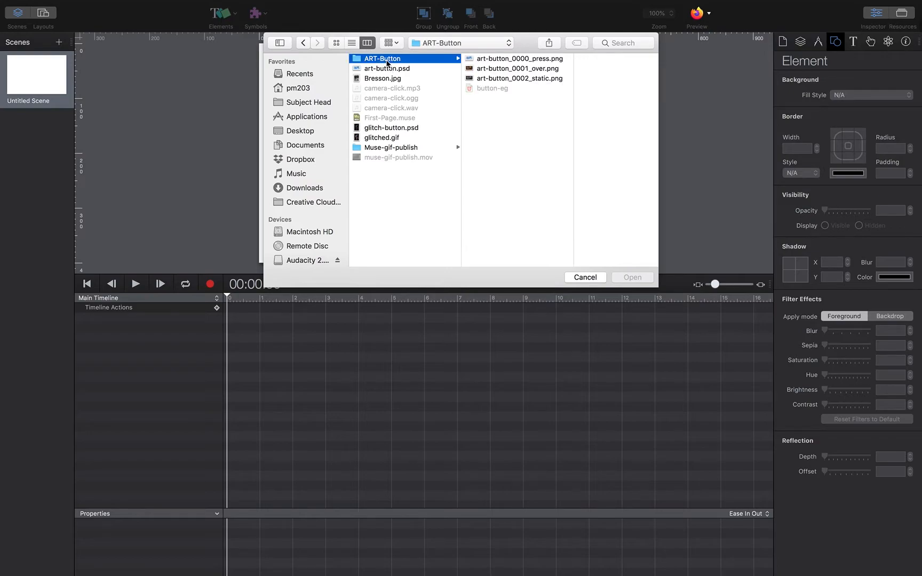
click(522, 60)
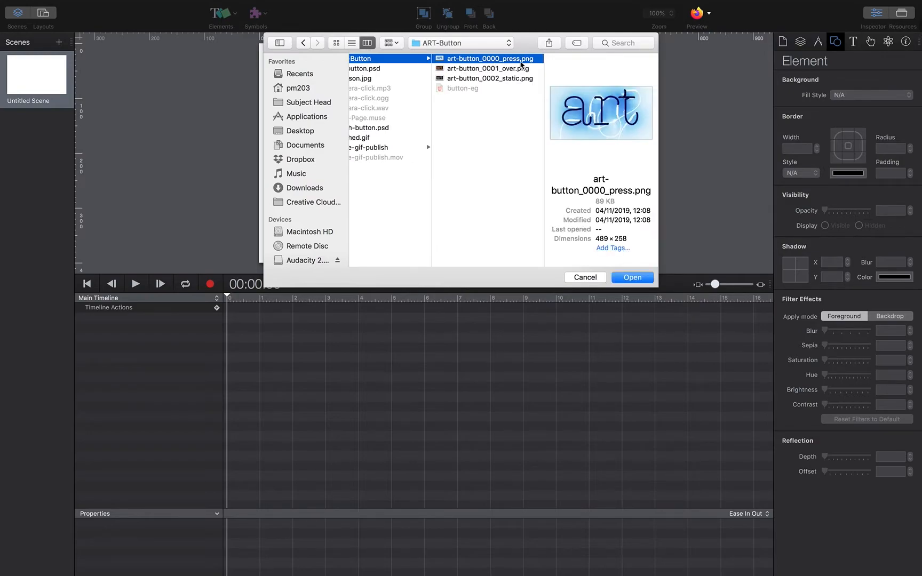
shift+click(505, 69)
shift+click(504, 79)
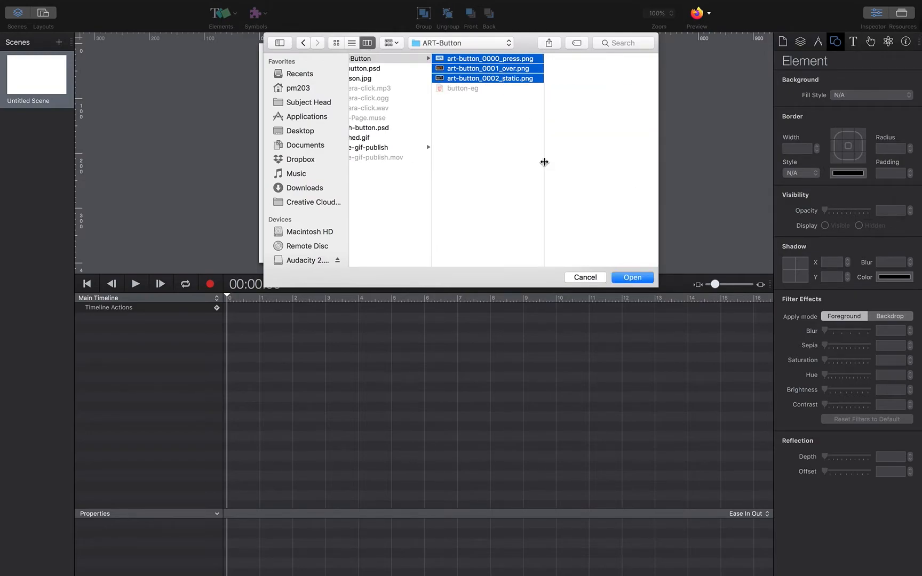
click(620, 278)
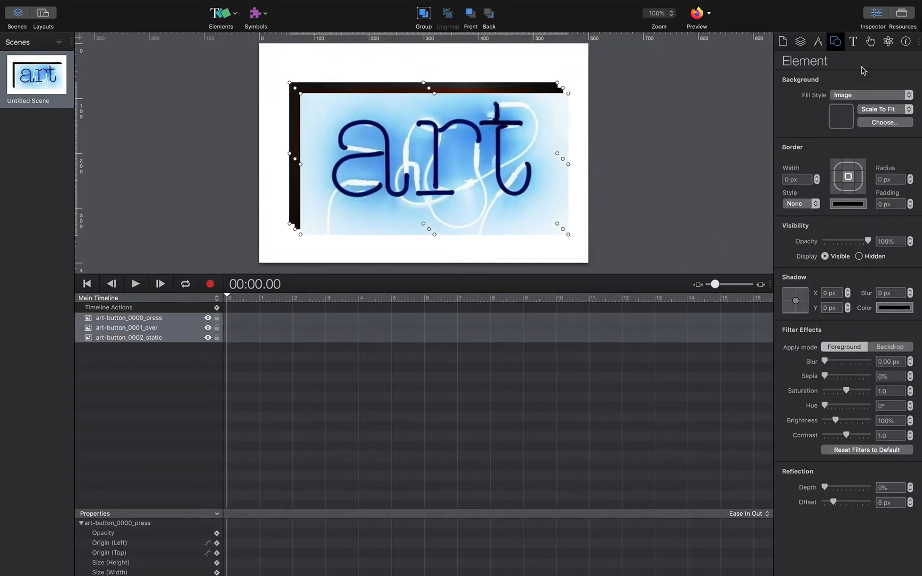
Show the resource library, hide the inspector, and align the art-button_0000_press image exactly over the static image.
click(906, 17)
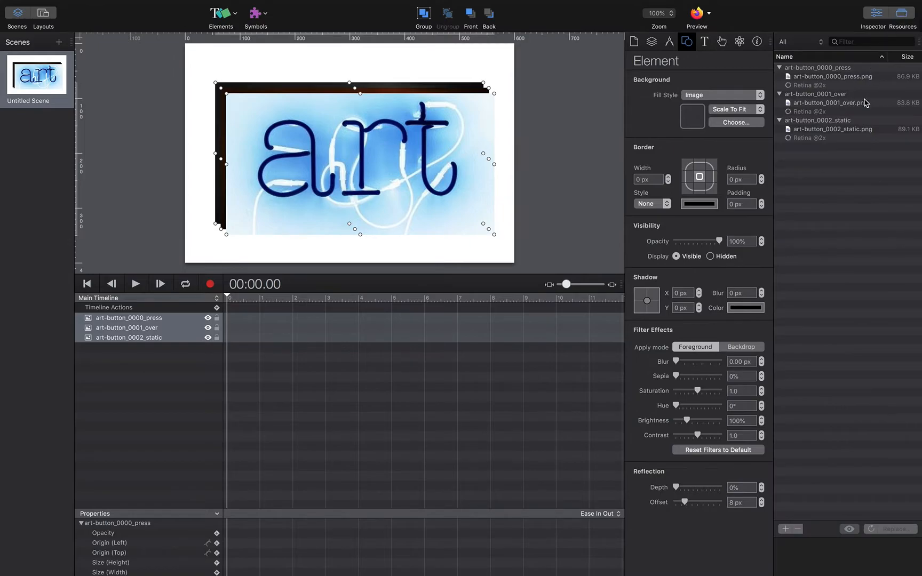
click(877, 15)
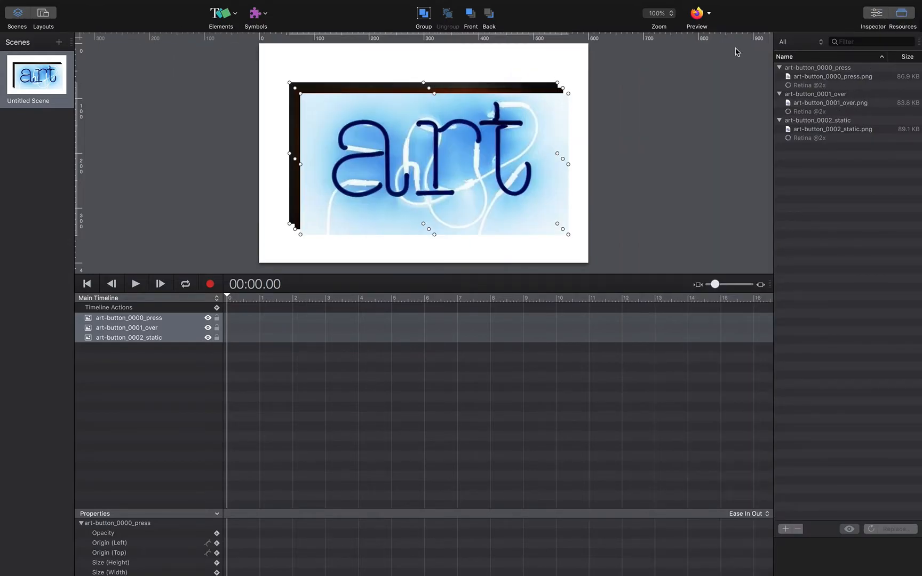
click(133, 322)
click(277, 232)
click(381, 164)
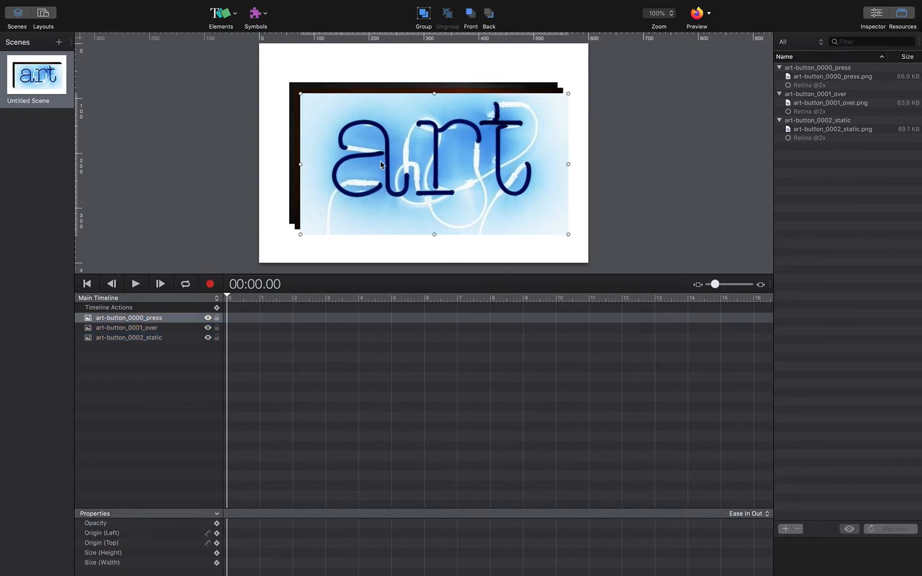
drag(381, 164, 370, 154)
Hide the art-button_0000_press image and align the art-button_0001_over image exactly over the static image.
click(208, 318)
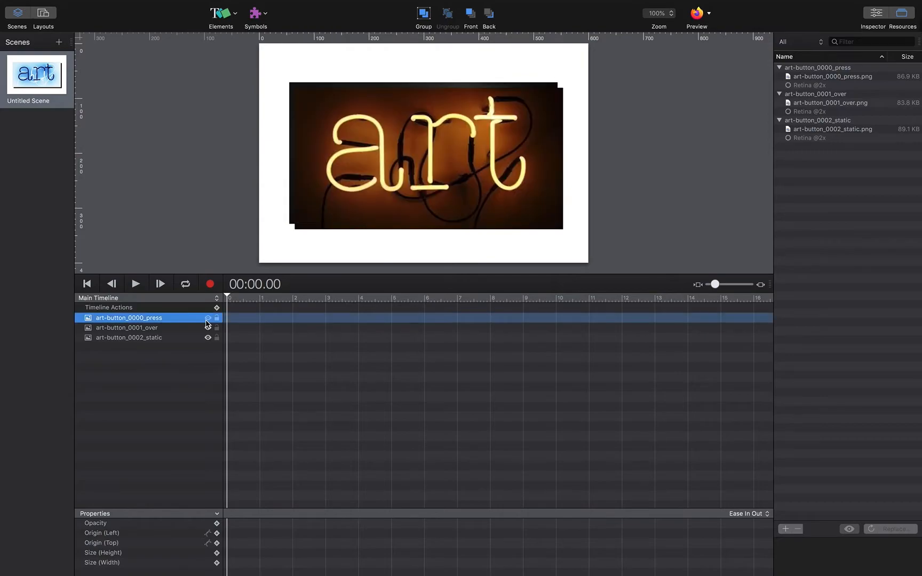
click(207, 328)
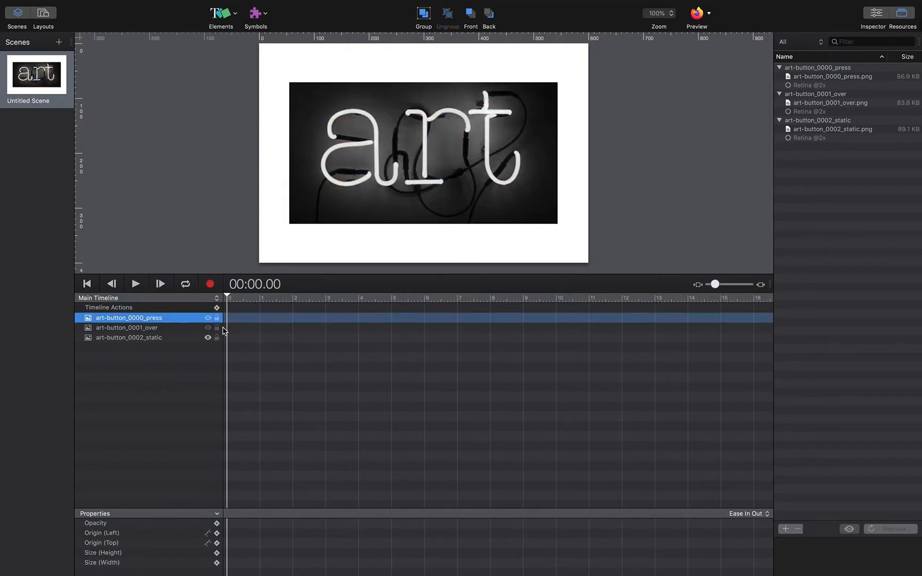
click(208, 328)
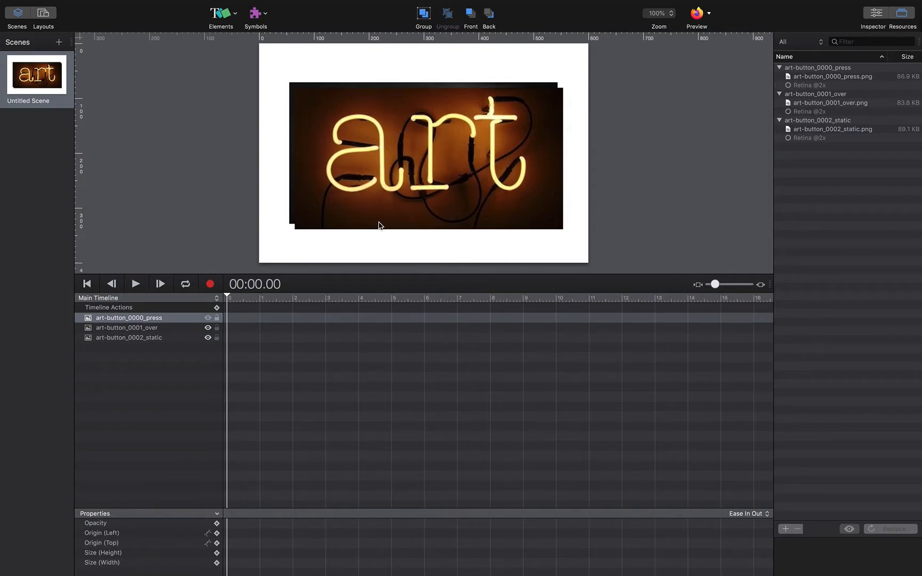
click(191, 328)
drag(473, 191, 463, 186)
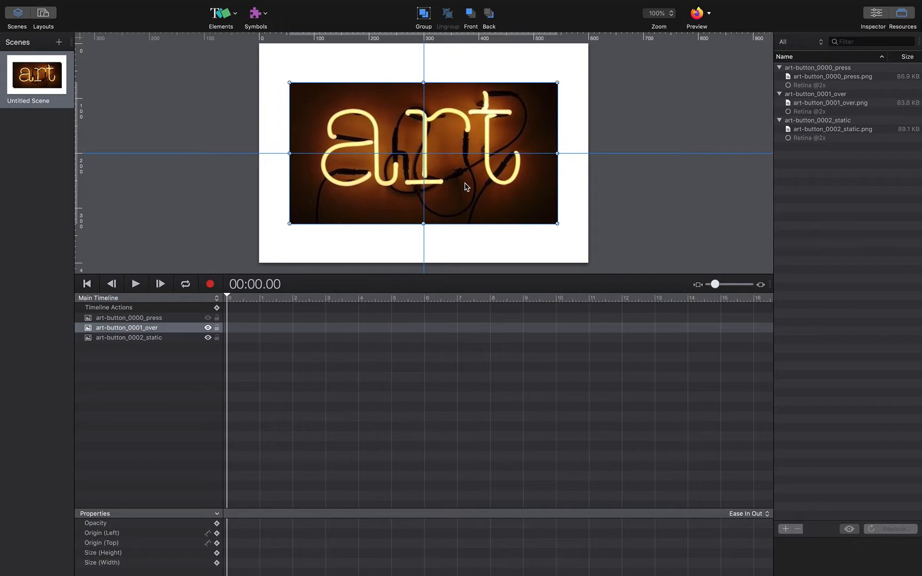
Toggle the visibility of the over and static images to check the alignment, leaving all three button images visible.
click(208, 328)
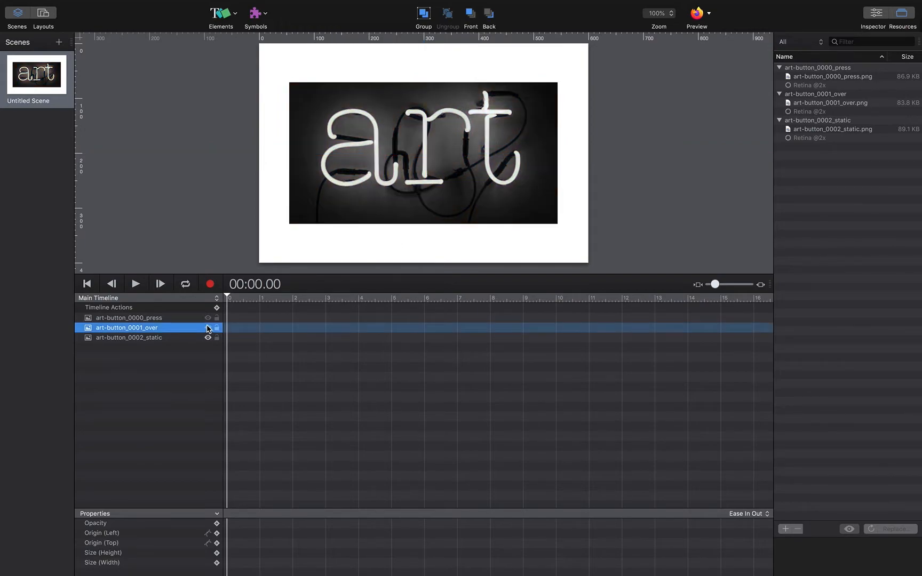
click(208, 338)
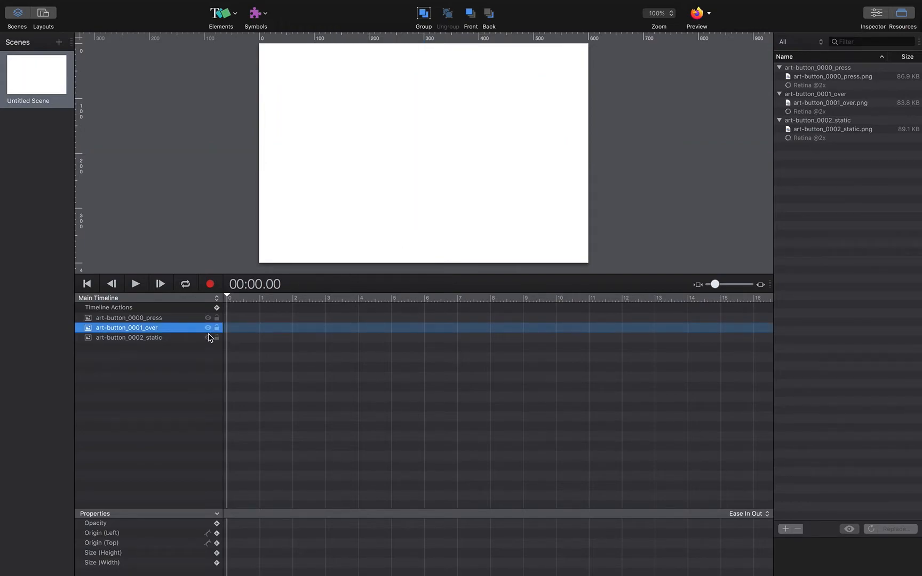
click(208, 338)
click(208, 329)
click(208, 318)
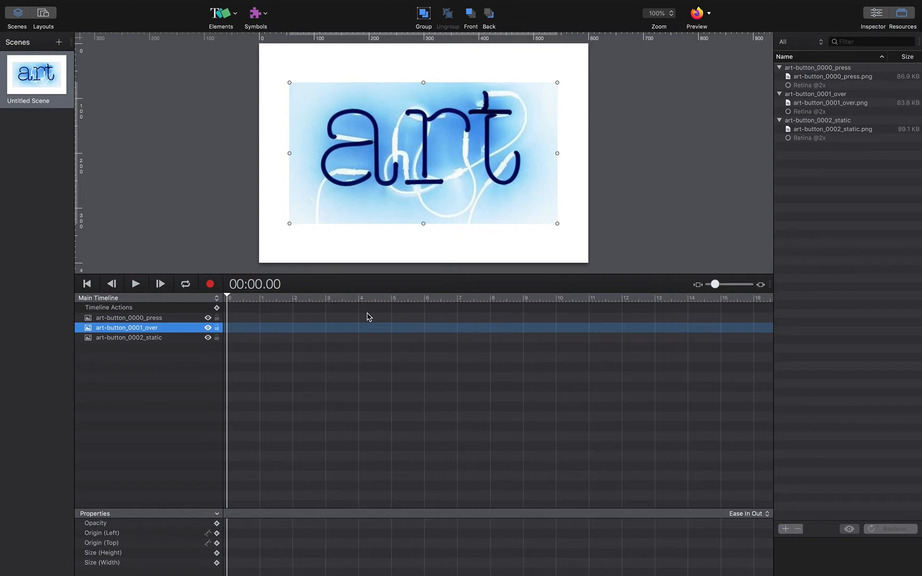
Convert the press, over and static images together into one symbol.
click(161, 319)
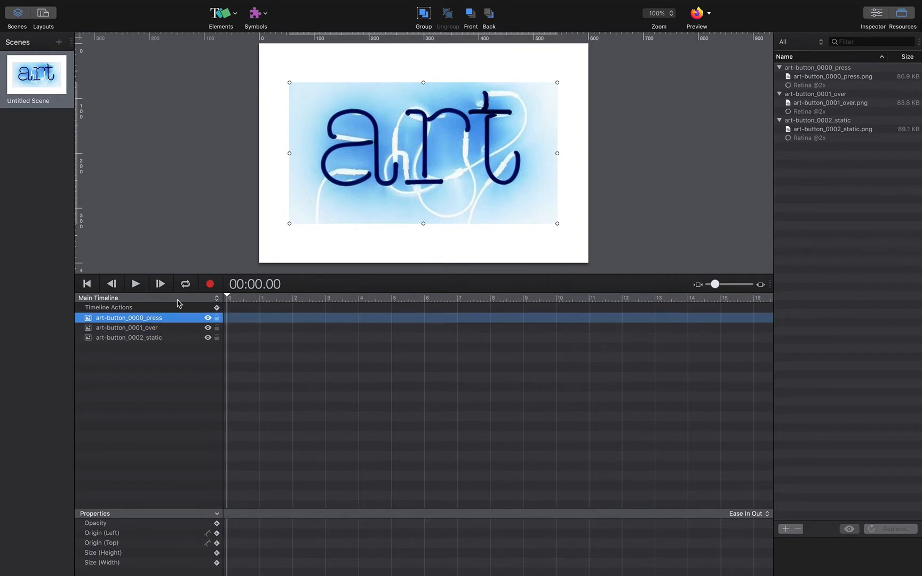
shift+click(119, 338)
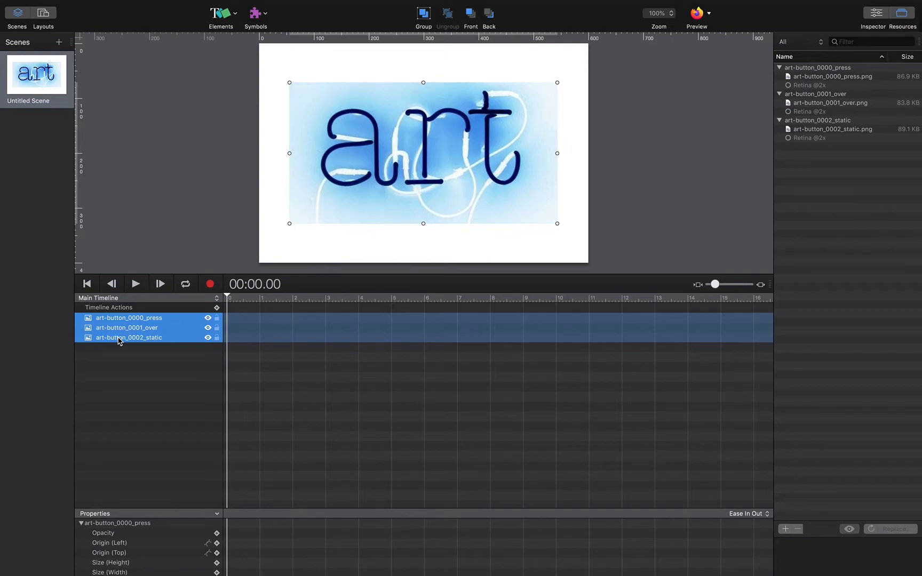
right_click(119, 340)
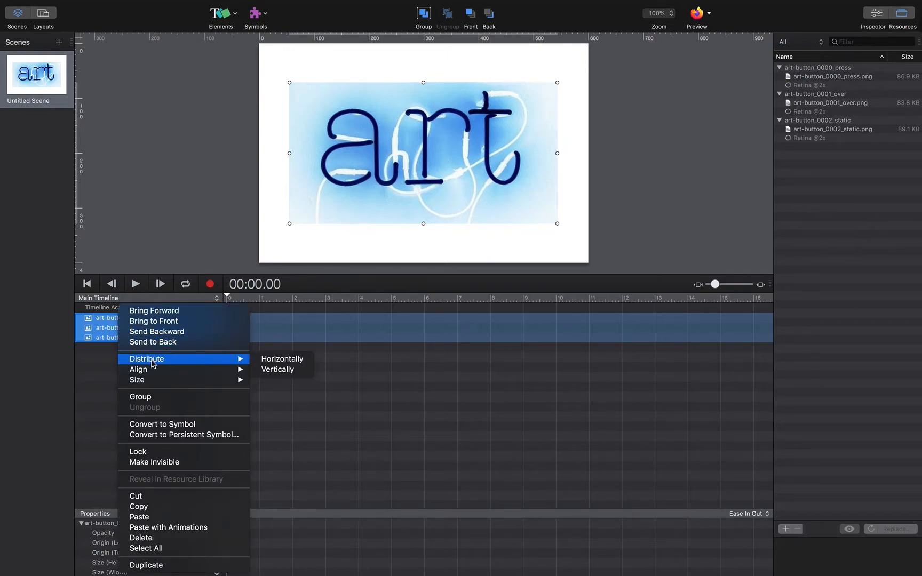
click(174, 426)
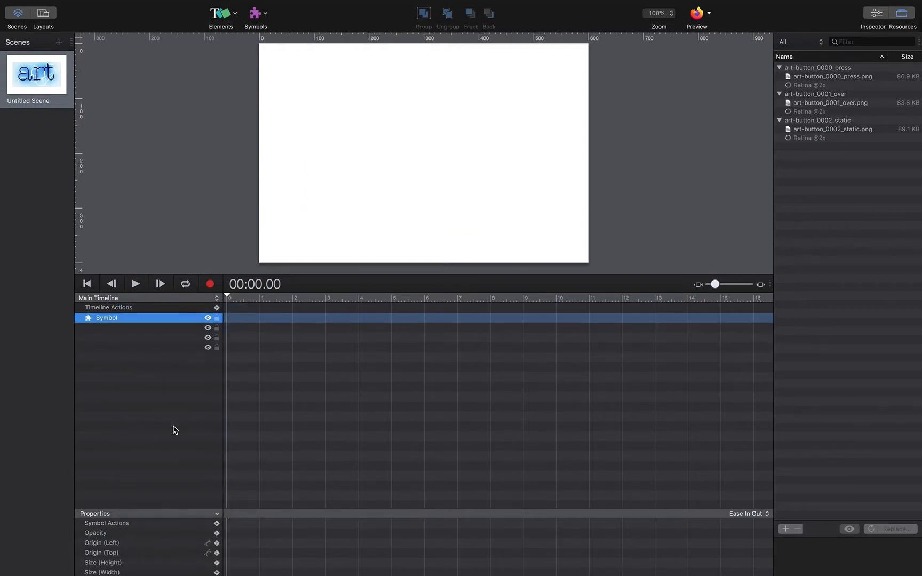
click(95, 335)
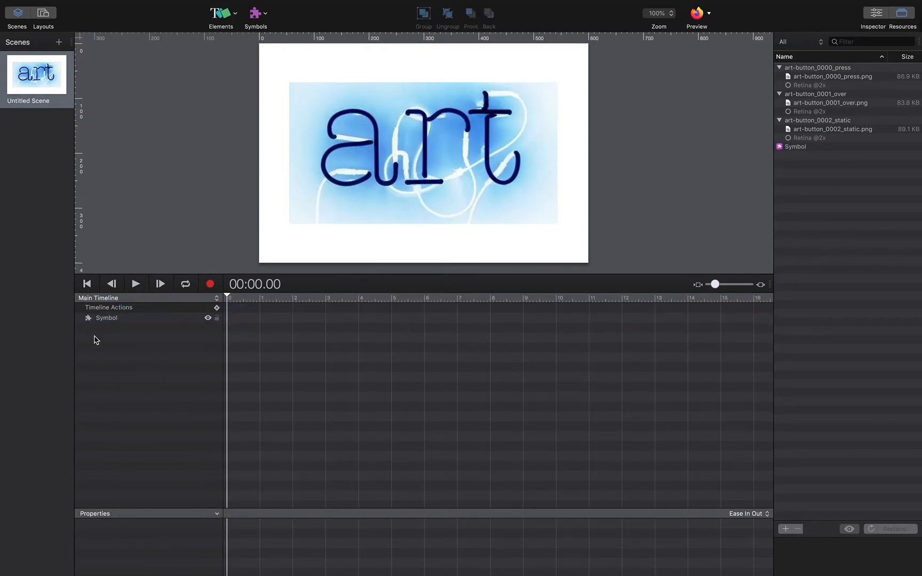
click(97, 319)
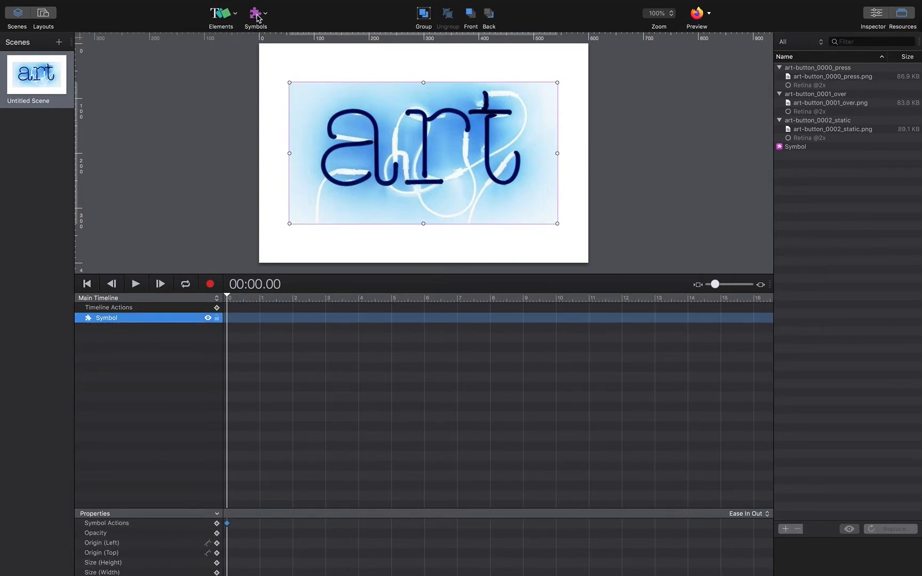
Open the new symbol for editing and keep its playhead at the start of the timeline.
double_click(89, 320)
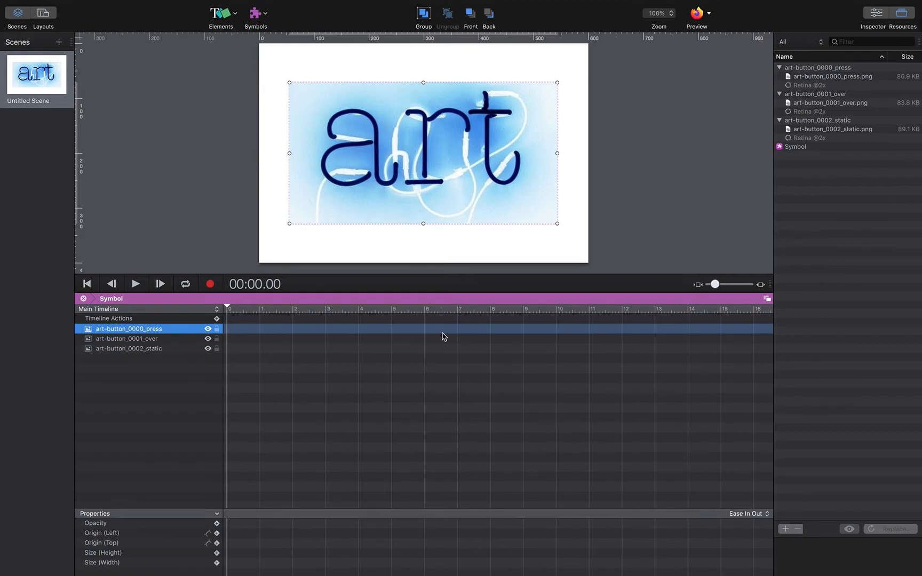
click(83, 298)
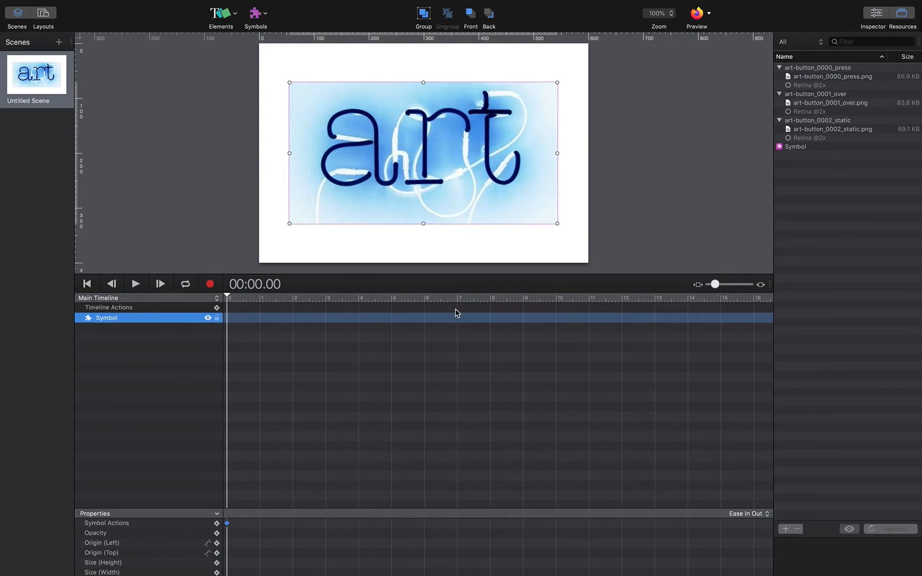
double_click(88, 319)
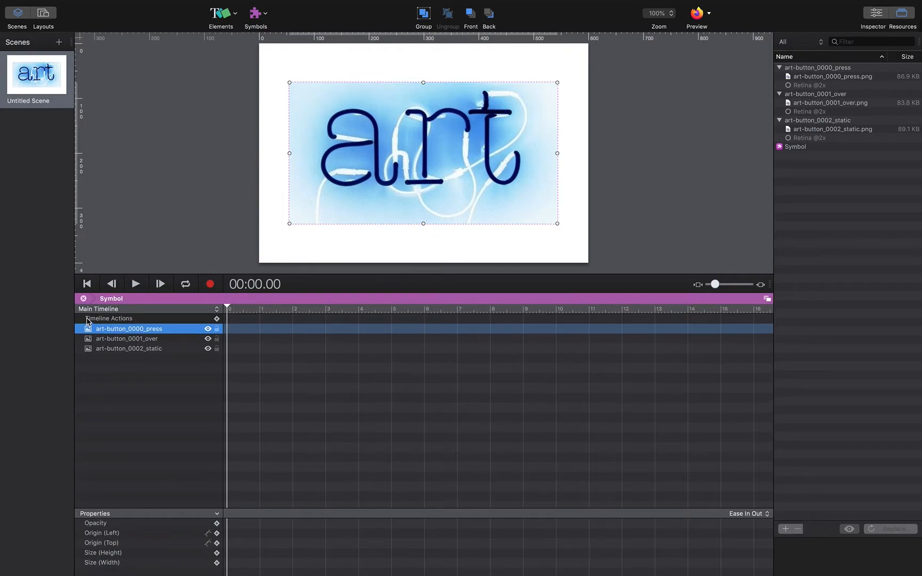
mouse_move(228, 311)
mouse_down()
mouse_move(253, 311)
mouse_move(213, 308)
mouse_up()
drag(227, 307, 227, 306)
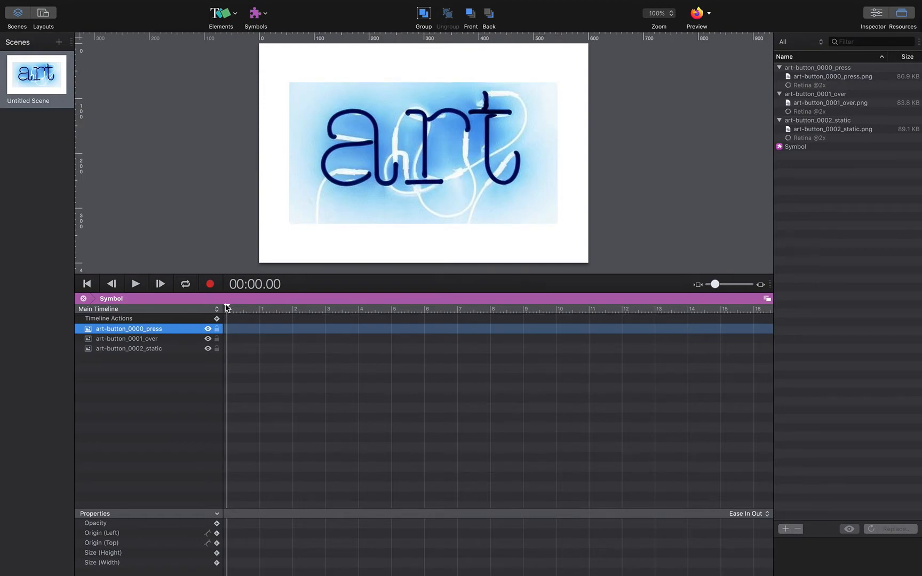
Move the art-button_0002_static layer to the top of the symbol's layer stack.
click(150, 352)
drag(120, 355, 120, 329)
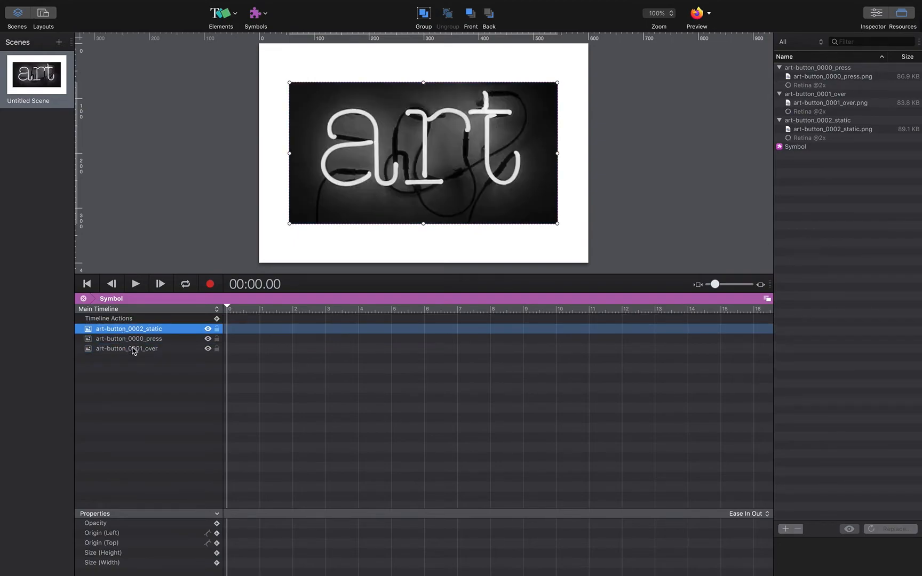
Move the art-button_0001_over layer between the static and press layers, then check the stacking by temporarily hiding the static and over layers.
drag(132, 352, 132, 338)
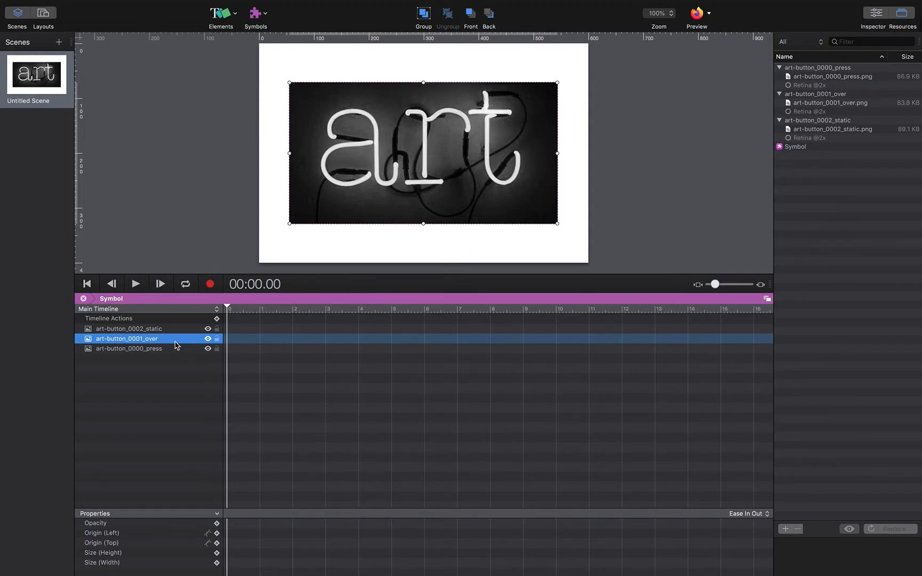
click(162, 330)
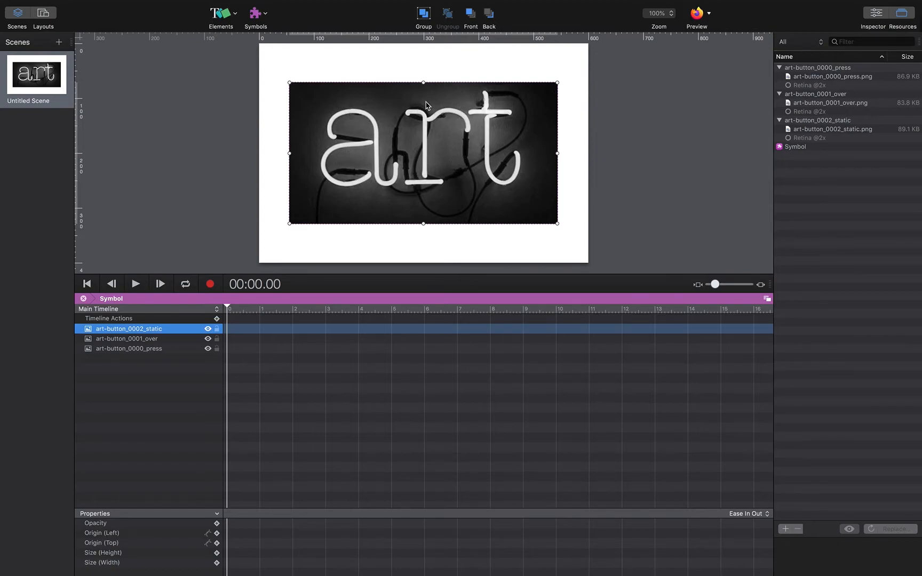
click(208, 330)
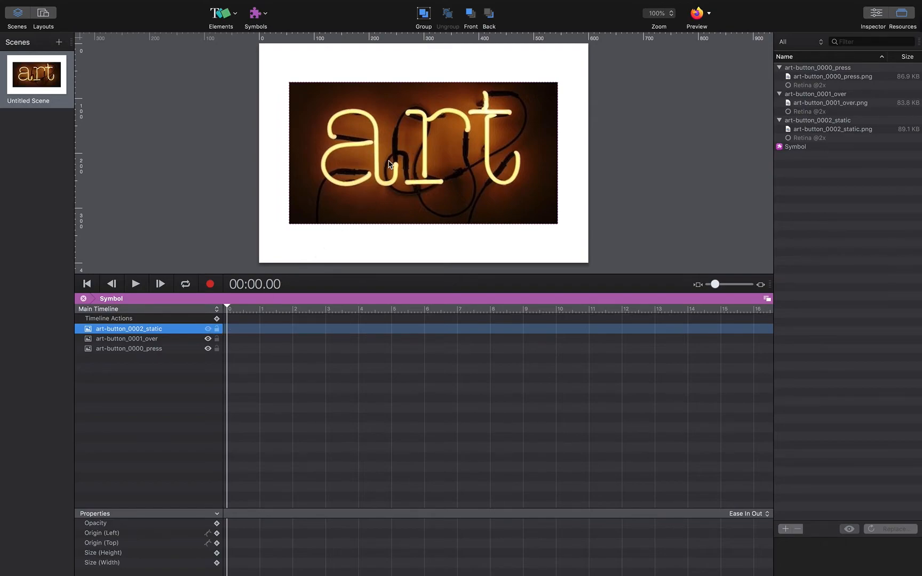
click(208, 340)
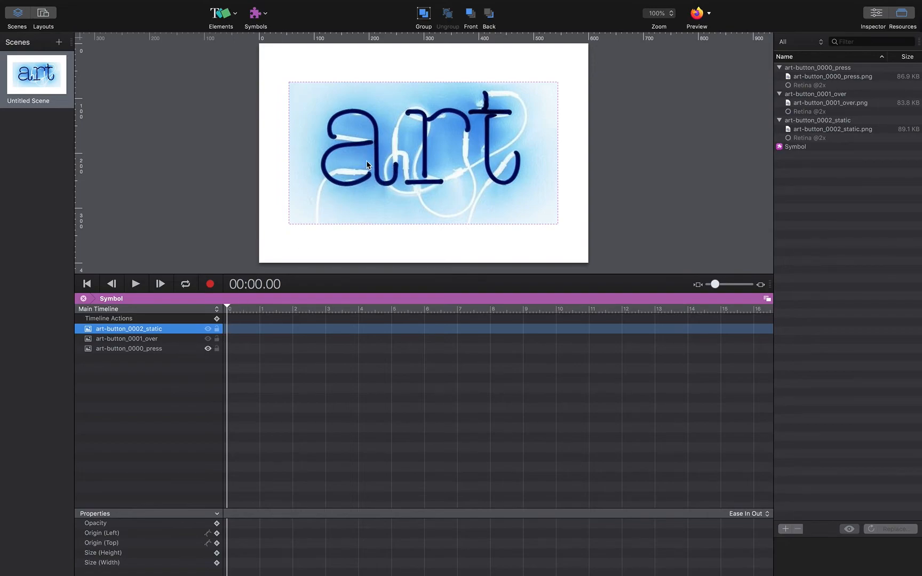
click(208, 339)
click(209, 329)
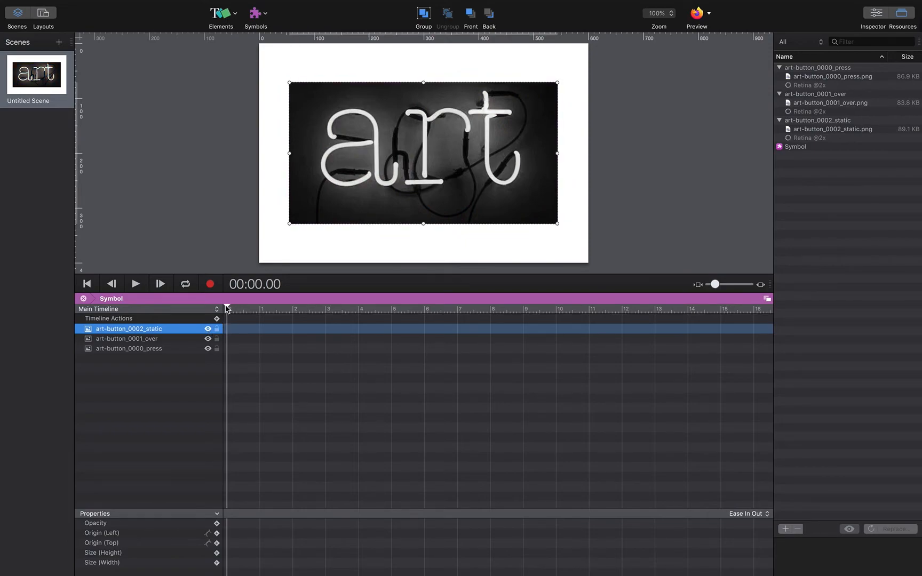
drag(226, 308, 248, 308)
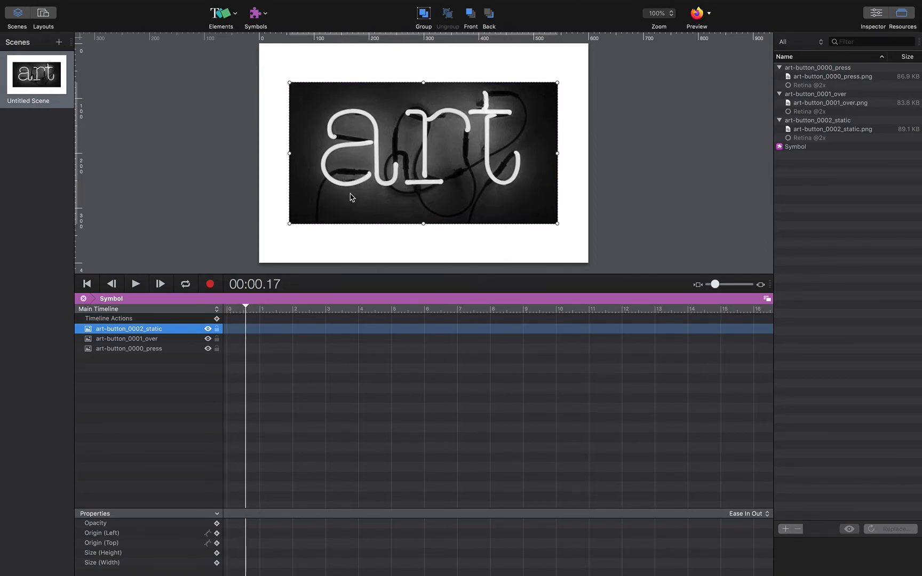
click(246, 307)
drag(223, 307, 216, 307)
double_click(156, 330)
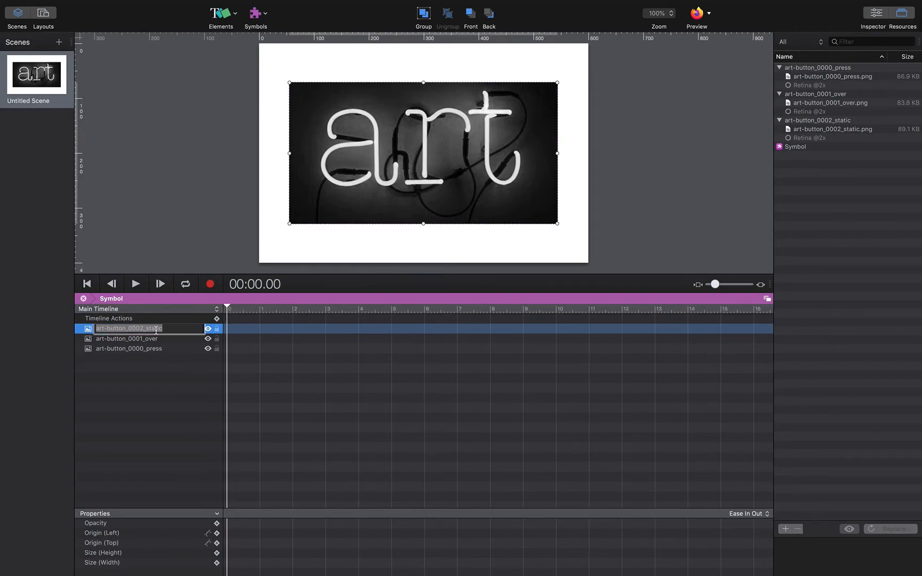
click(144, 379)
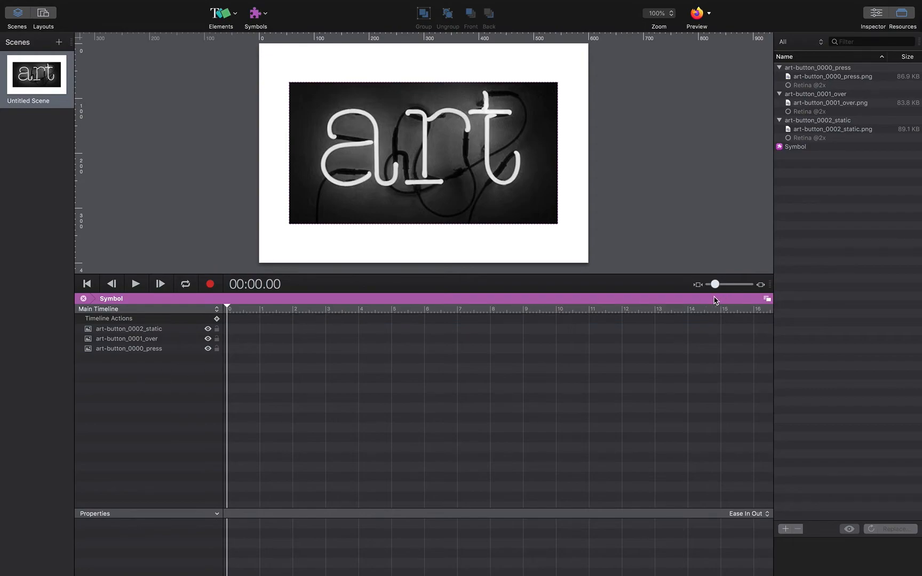
Record a display change to Hidden for art-button_0002_static at 00:00.01, then return the playhead to 00:00.00.
drag(715, 285, 761, 286)
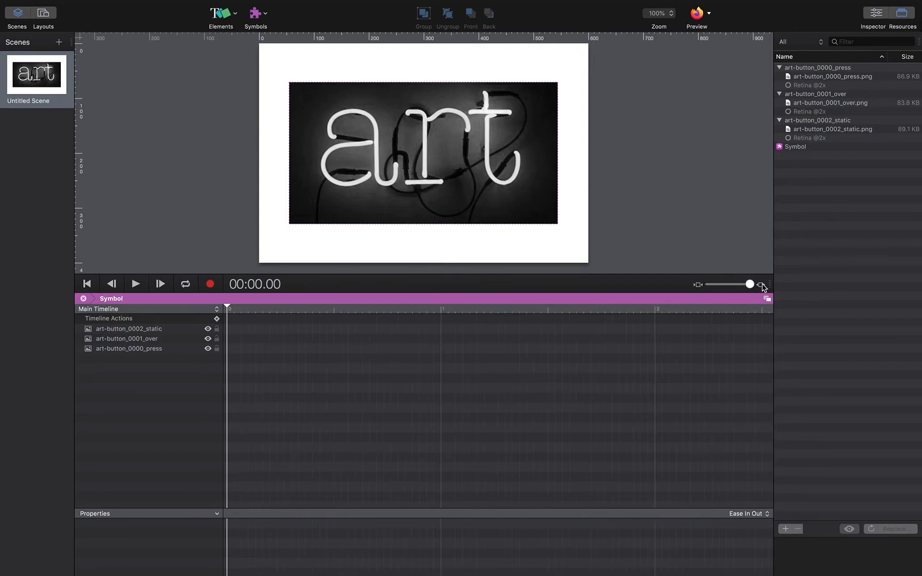
click(227, 311)
drag(228, 309, 233, 307)
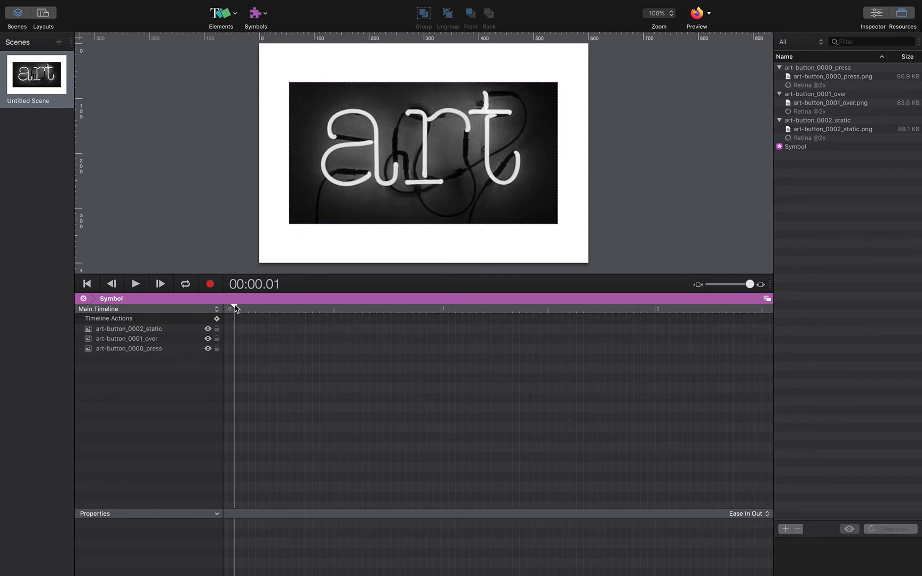
drag(234, 308, 226, 308)
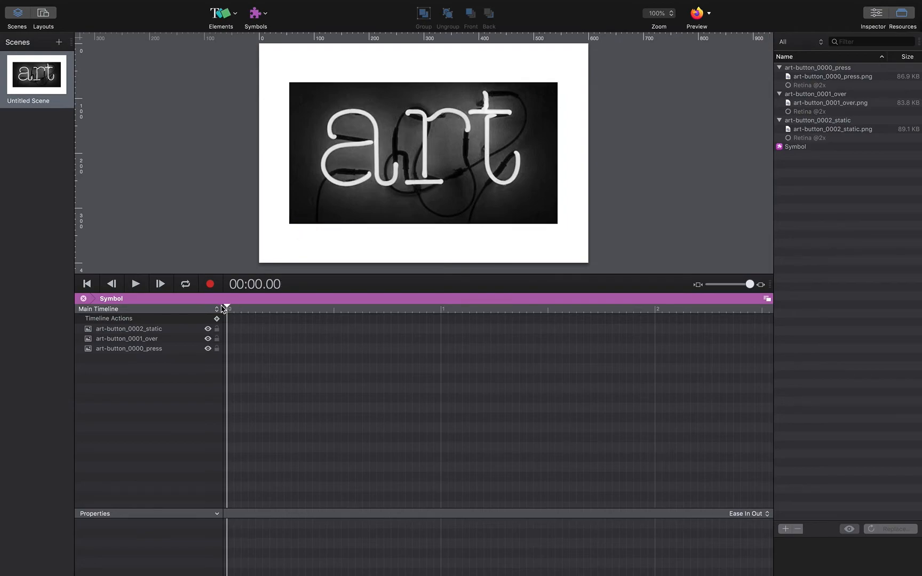
click(160, 330)
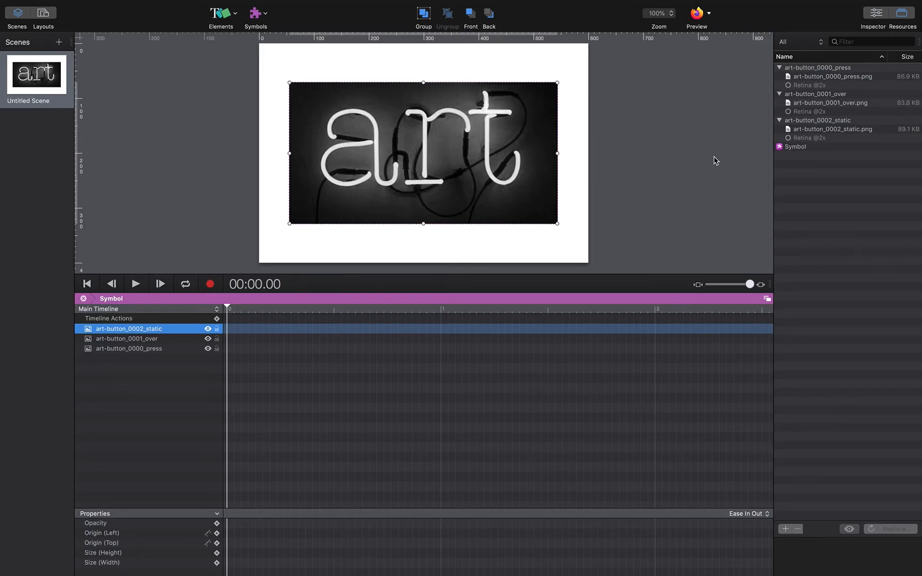
click(882, 15)
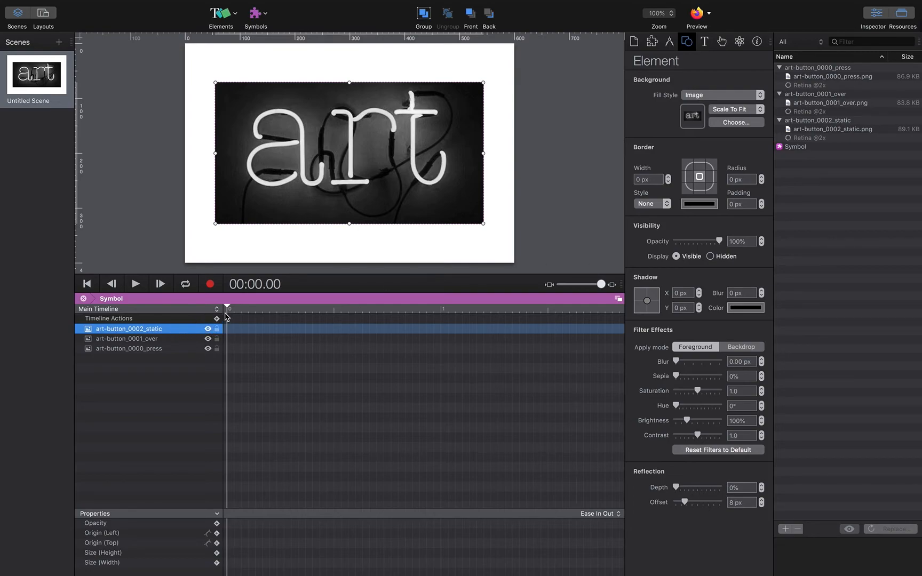
drag(228, 308, 233, 307)
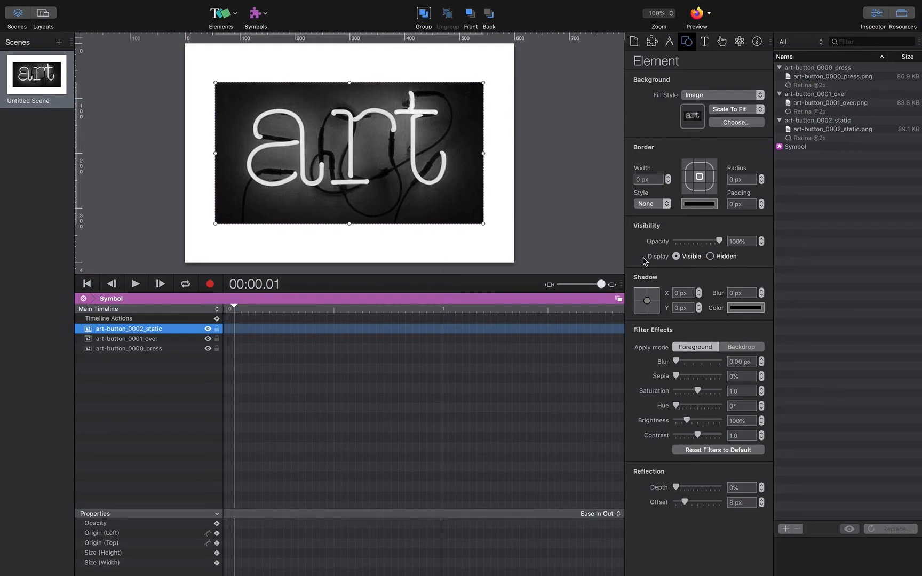
click(212, 286)
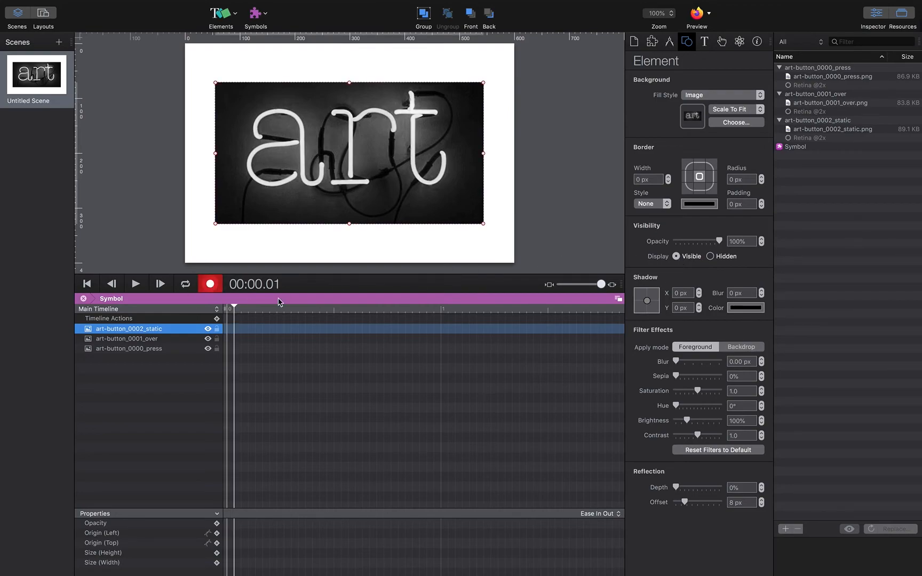
click(710, 257)
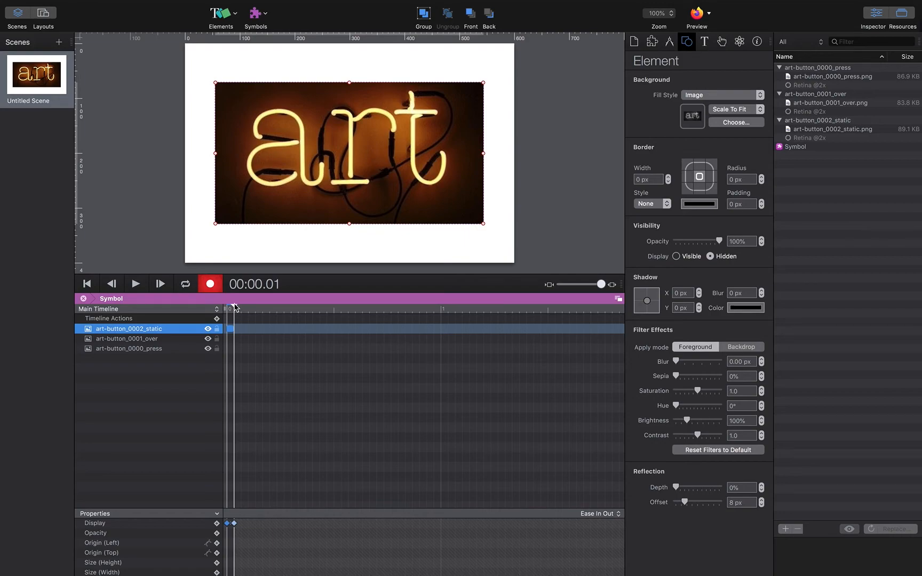
drag(235, 308, 233, 308)
drag(238, 310, 221, 309)
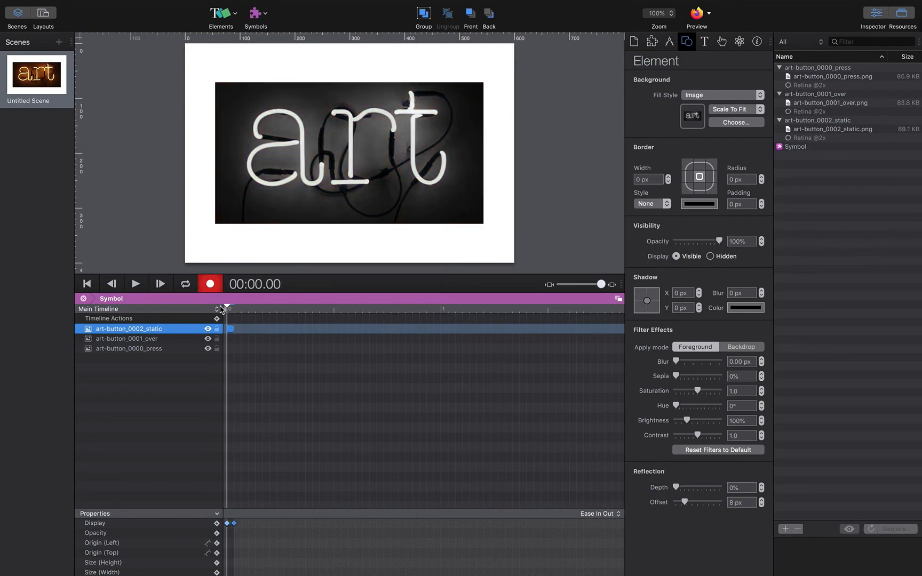
Record a display change to Hidden for art-button_0001_over at 00:00.02.
click(189, 341)
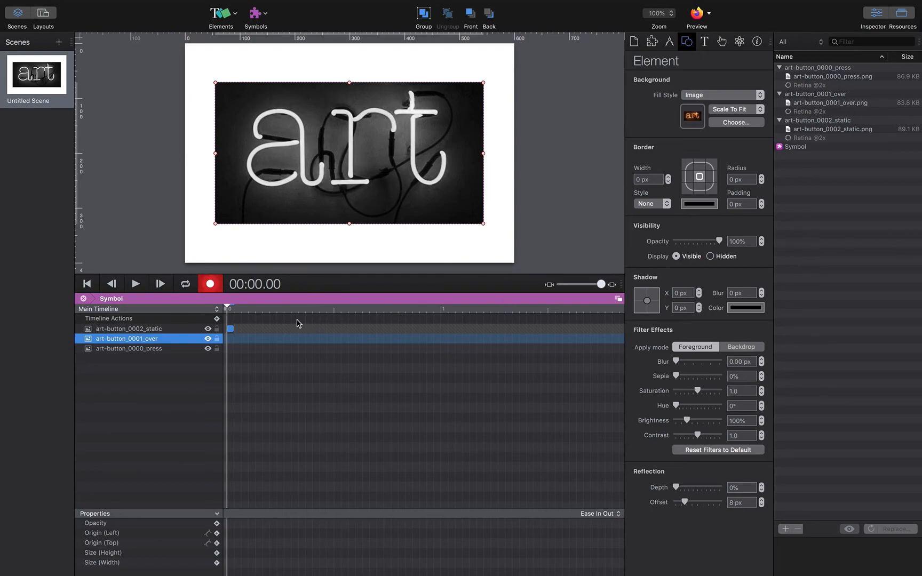
drag(226, 309, 233, 308)
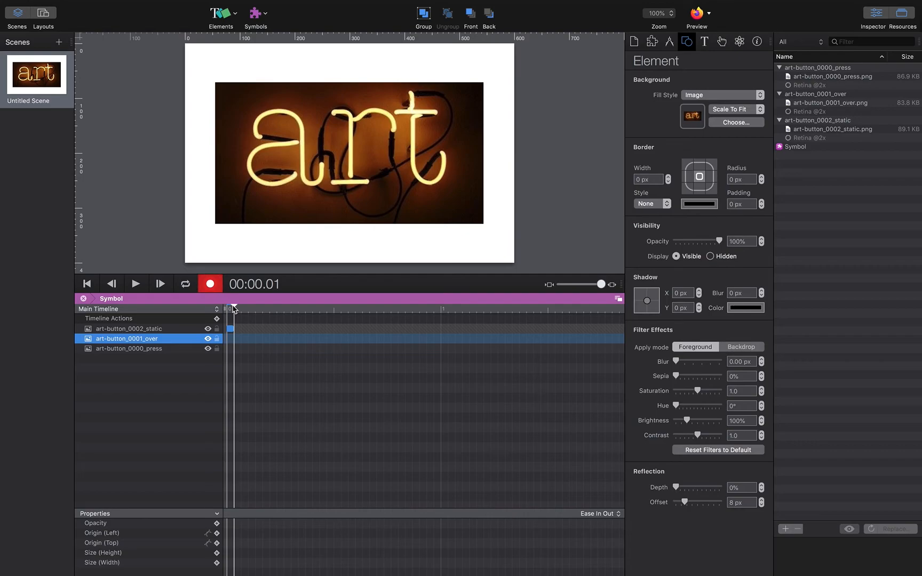
drag(238, 310, 242, 310)
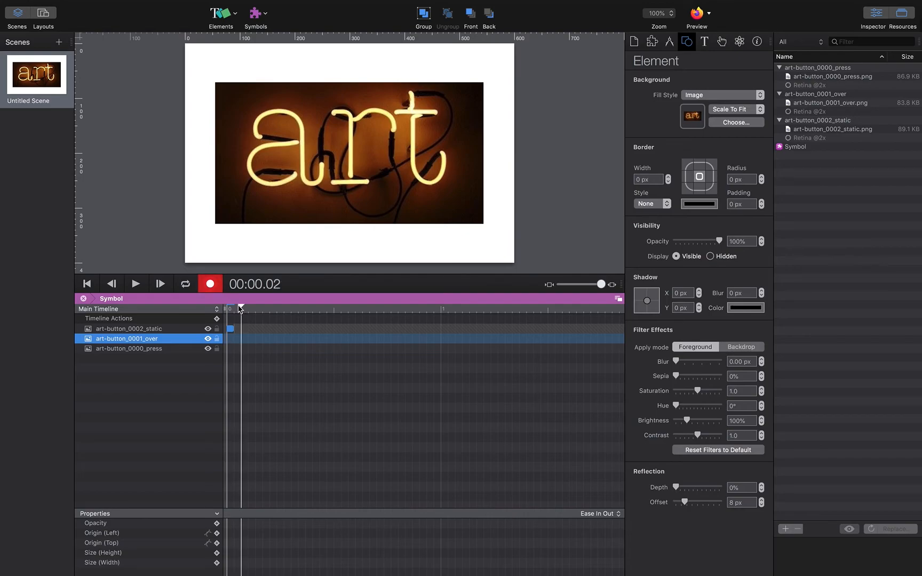
click(710, 256)
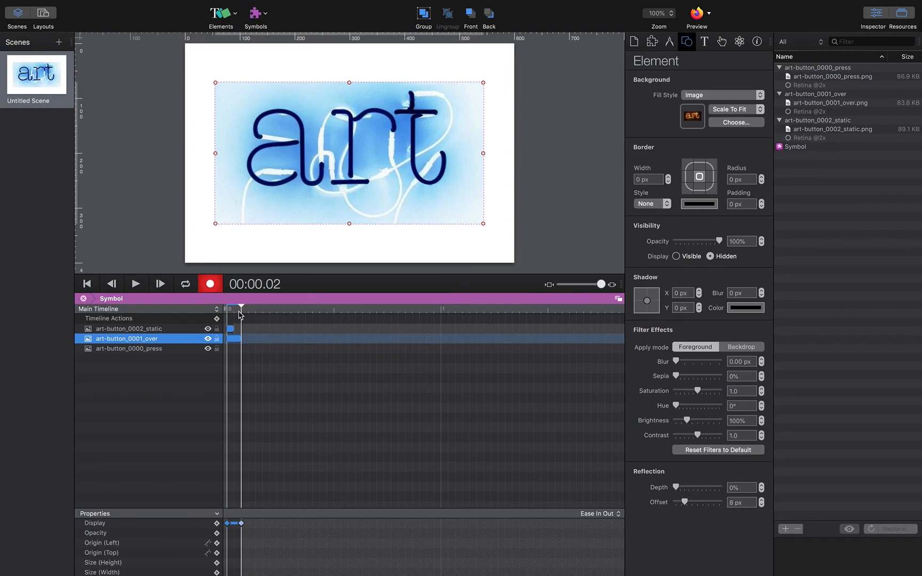
Scrub through 00:00.00, 00:00.01 and 00:00.02 to check the image shown at each frame, ending back at the start.
drag(241, 309, 226, 311)
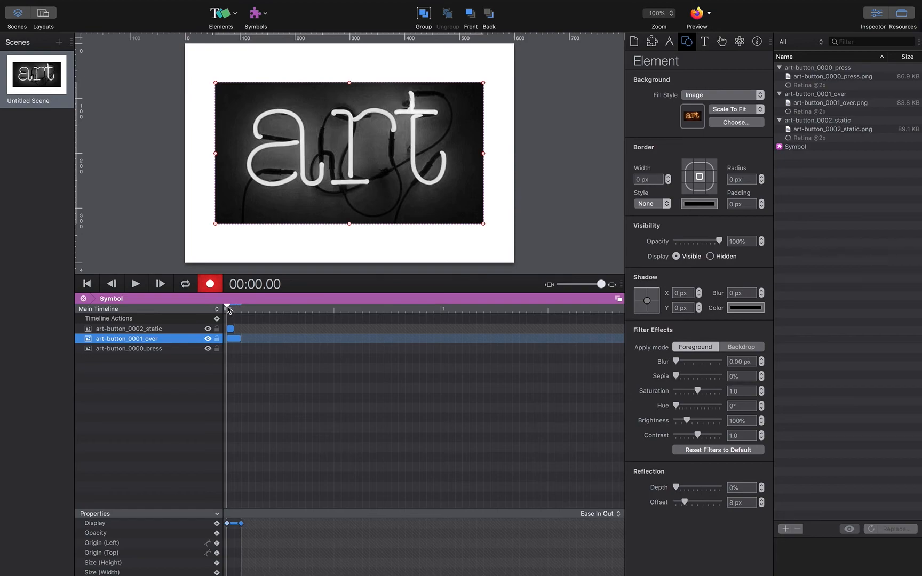
drag(227, 309, 233, 309)
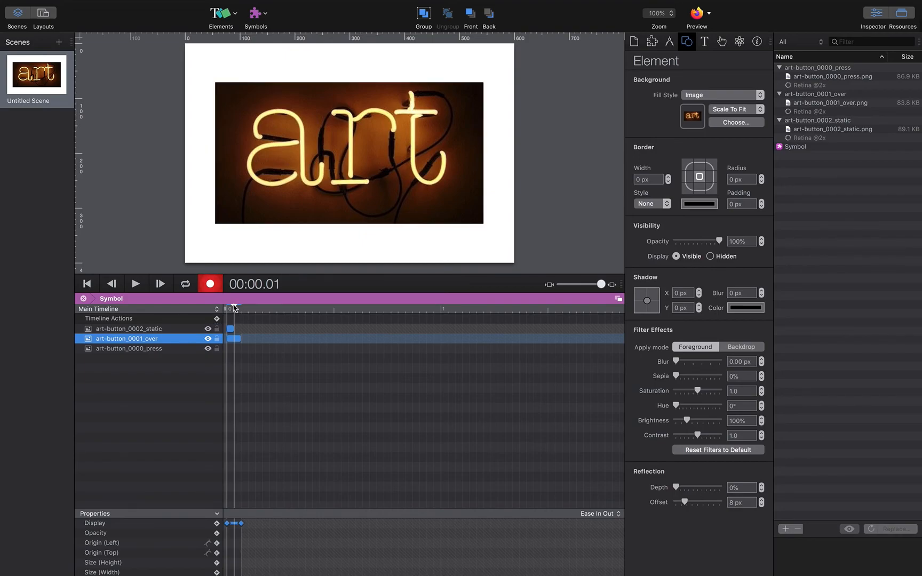
drag(233, 306, 241, 306)
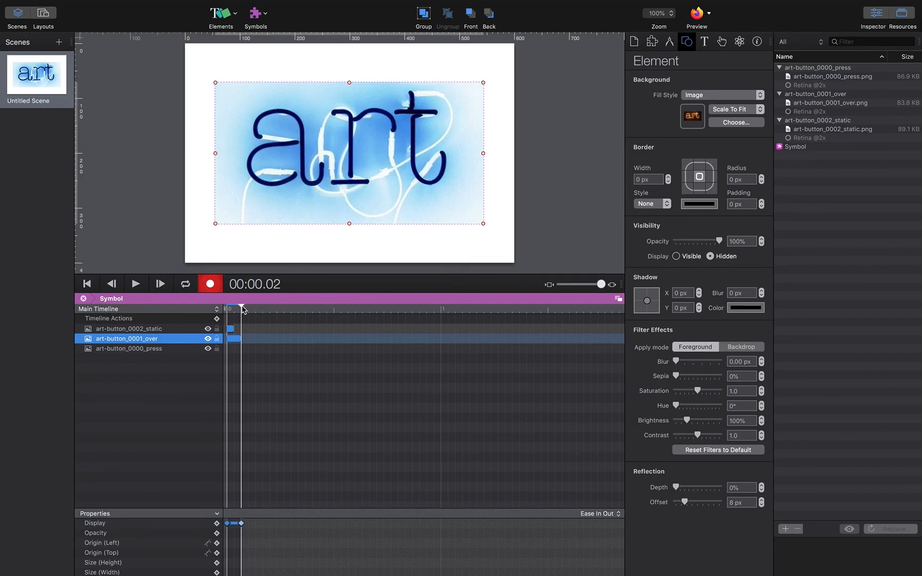
drag(241, 307, 225, 307)
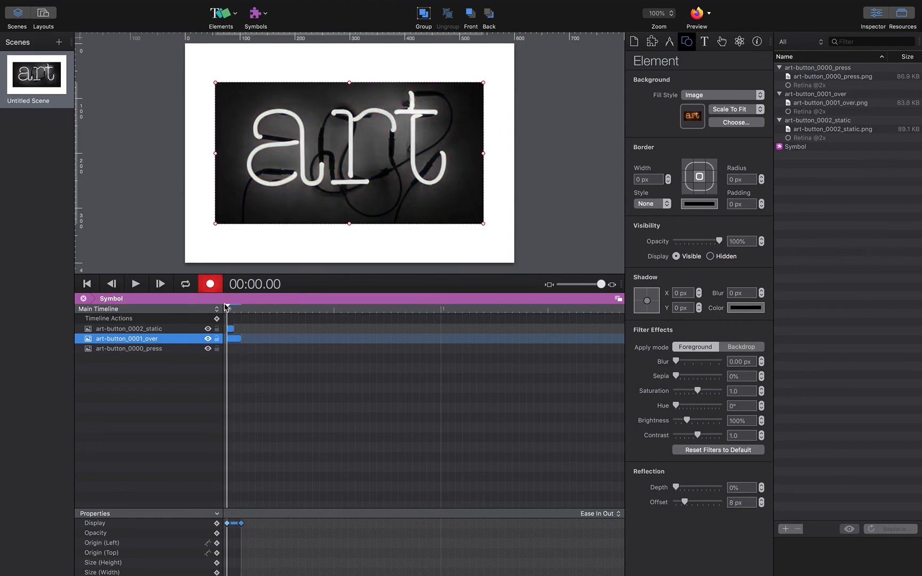